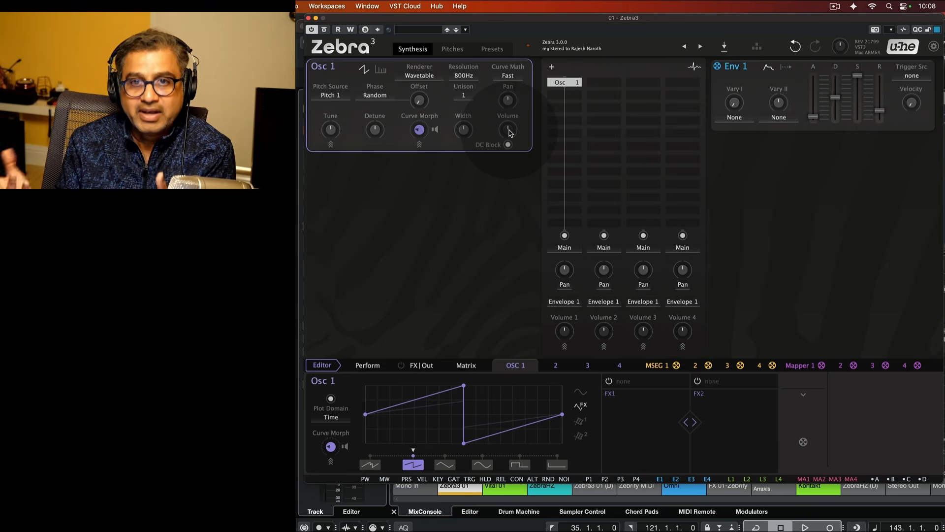
Select the Osc 1 module in the grid and set its Unison to 4 voices
click(597, 44)
click(616, 47)
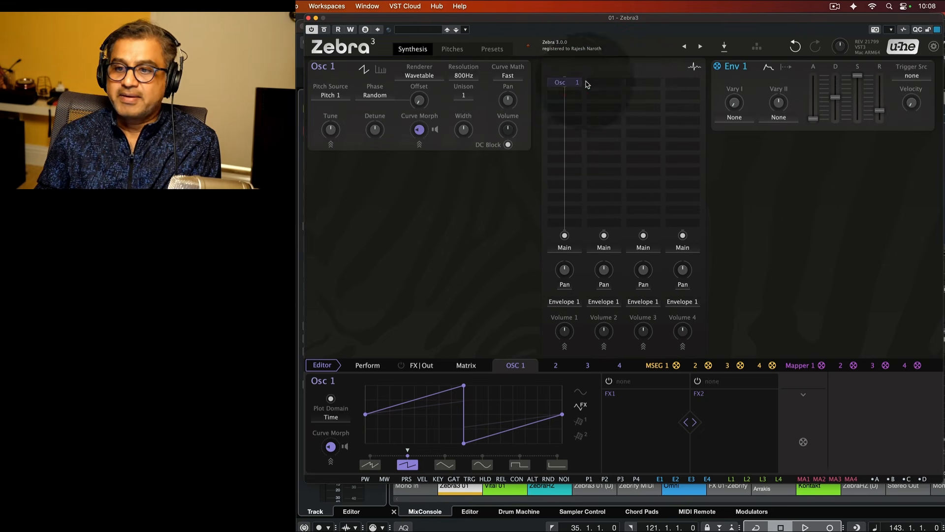
click(565, 83)
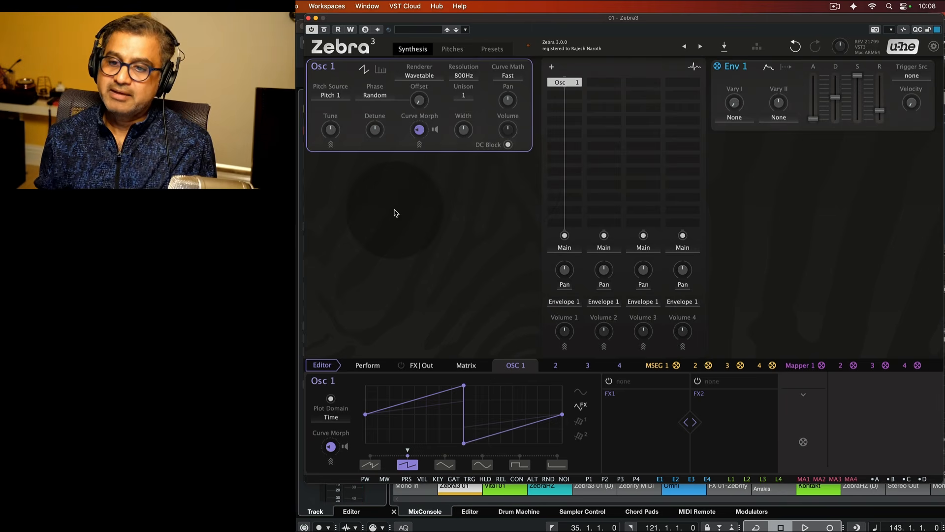
click(463, 96)
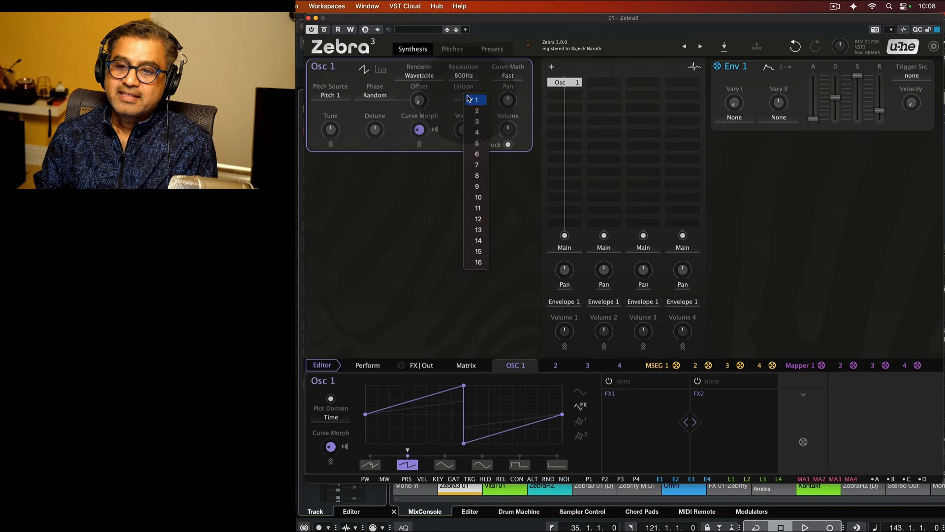
click(477, 133)
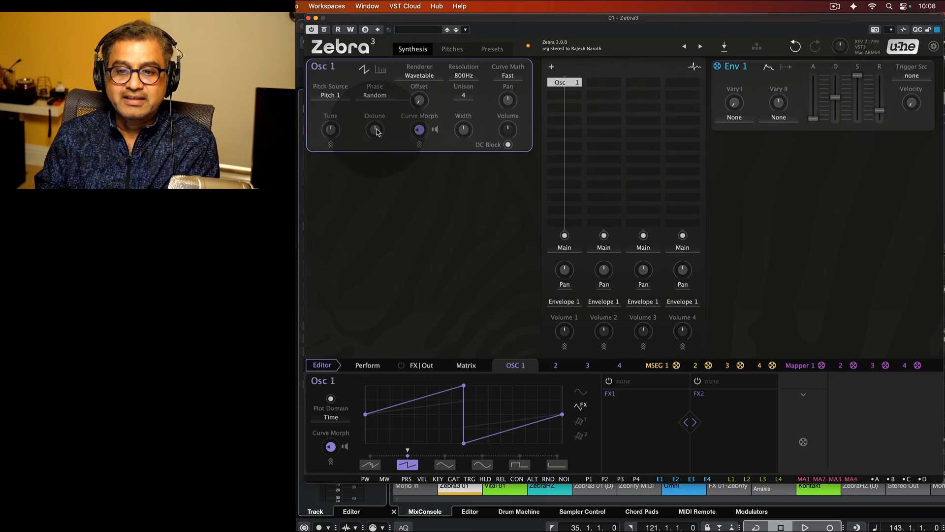
Increase Osc 1's stereo Width and set its Detune to about 7 ct
drag(376, 129, 376, 128)
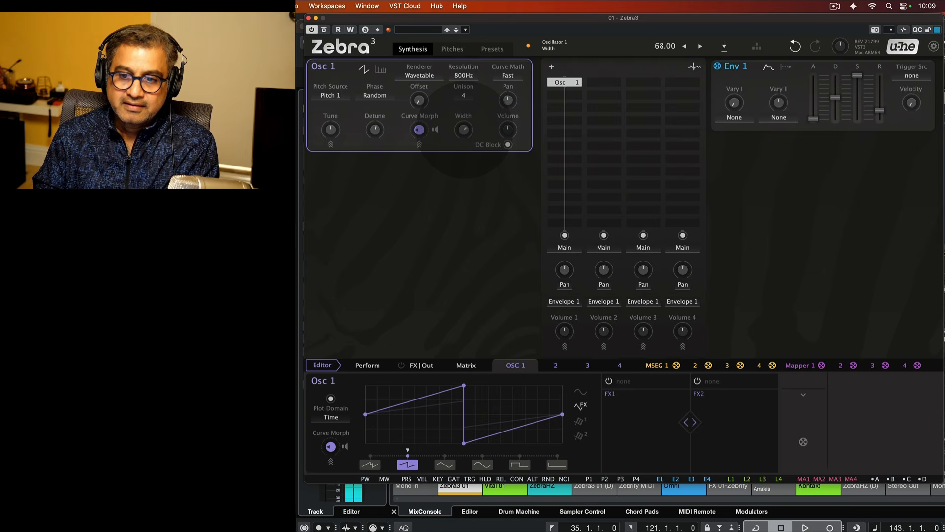
drag(463, 129, 464, 112)
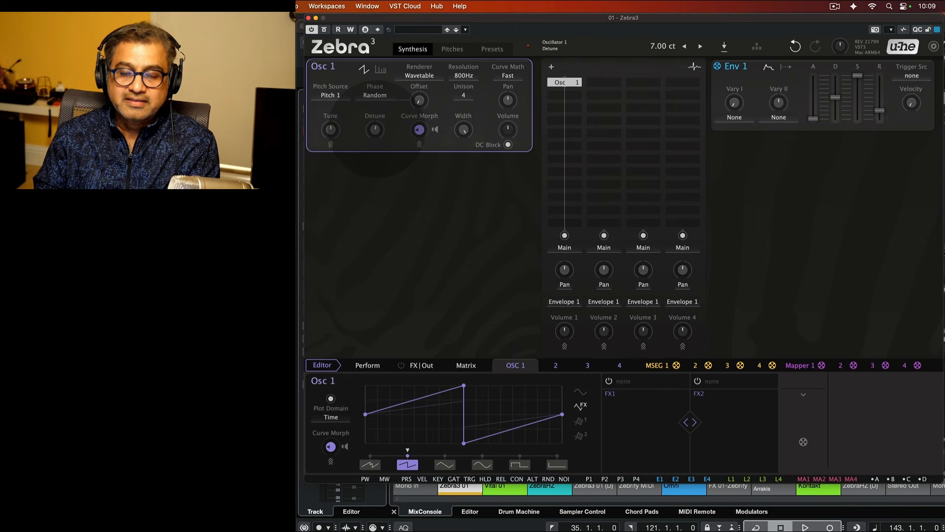
drag(375, 129, 376, 130)
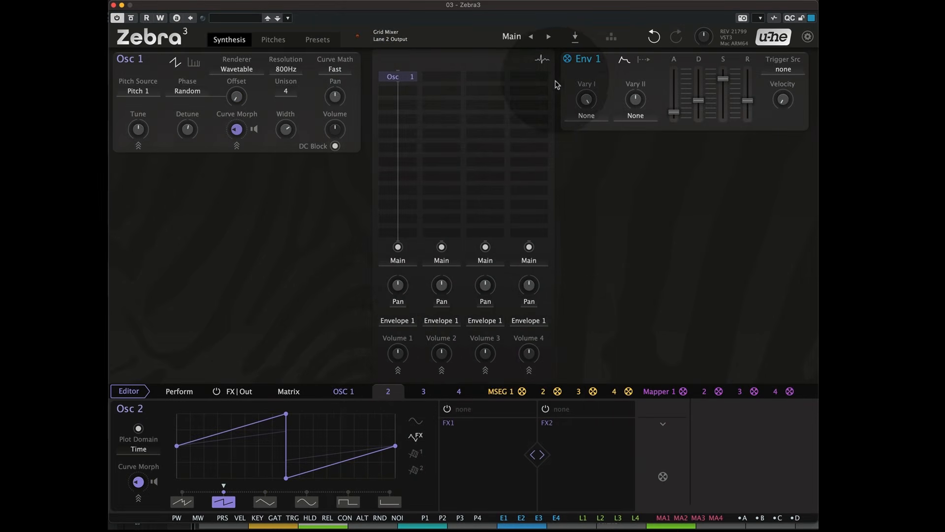
Lower the Sustain of Env 1 to 0
mouse_move(568, 60)
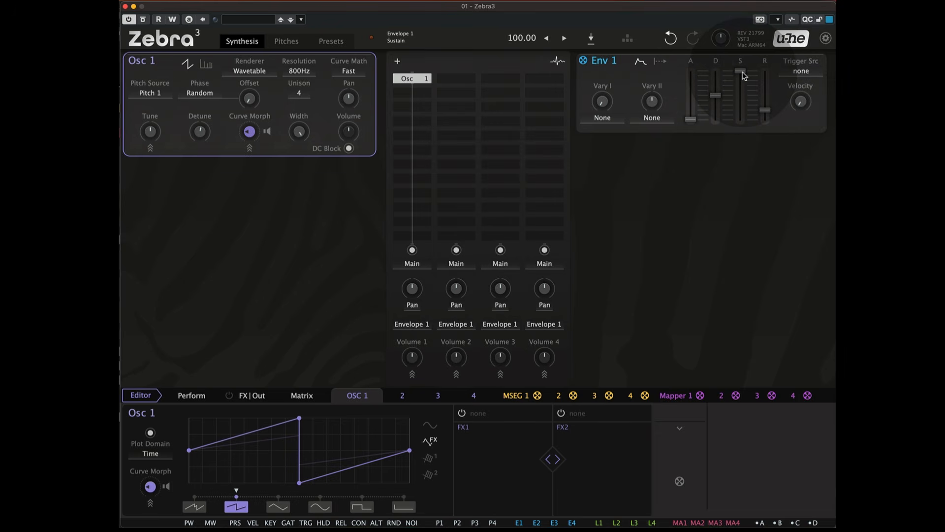
drag(743, 75, 743, 76)
drag(740, 71, 740, 120)
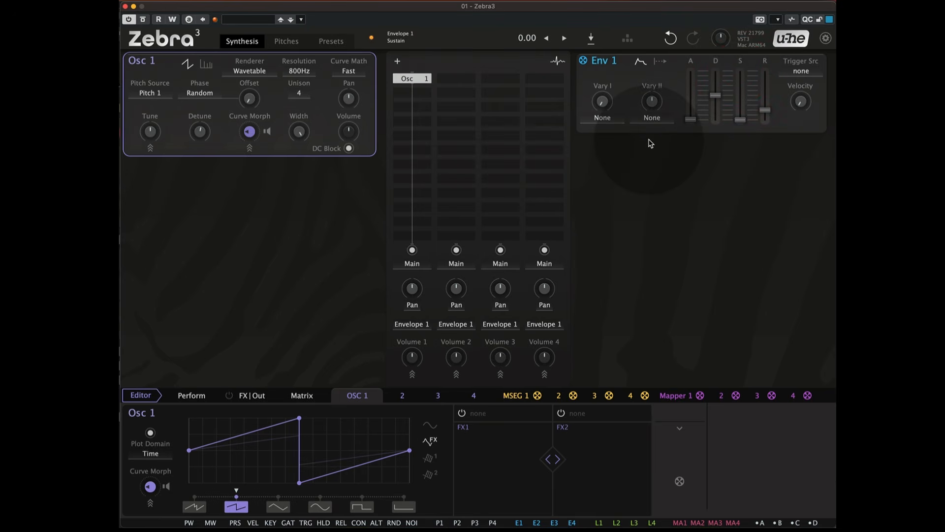
click(614, 64)
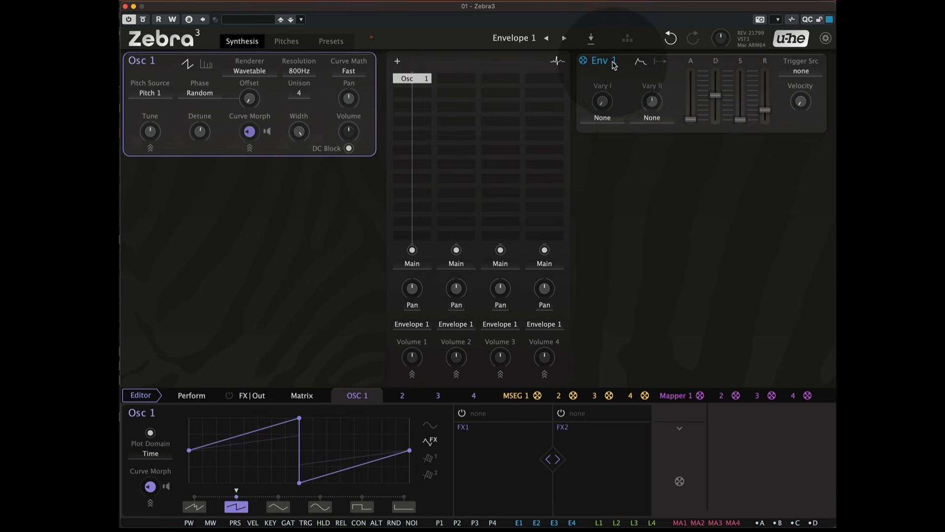
Shorten the Decay of Env 1 and lengthen its Release slightly
click(717, 96)
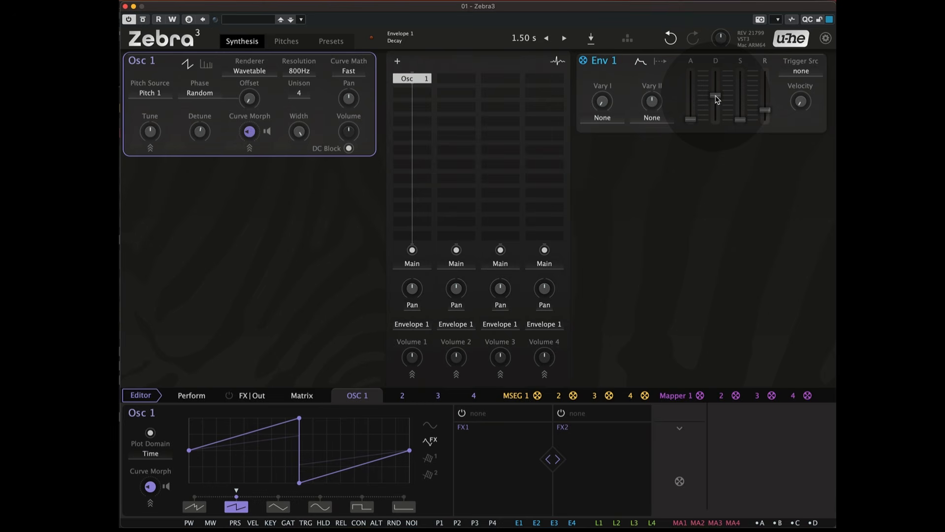
drag(717, 99, 716, 104)
drag(715, 107, 715, 104)
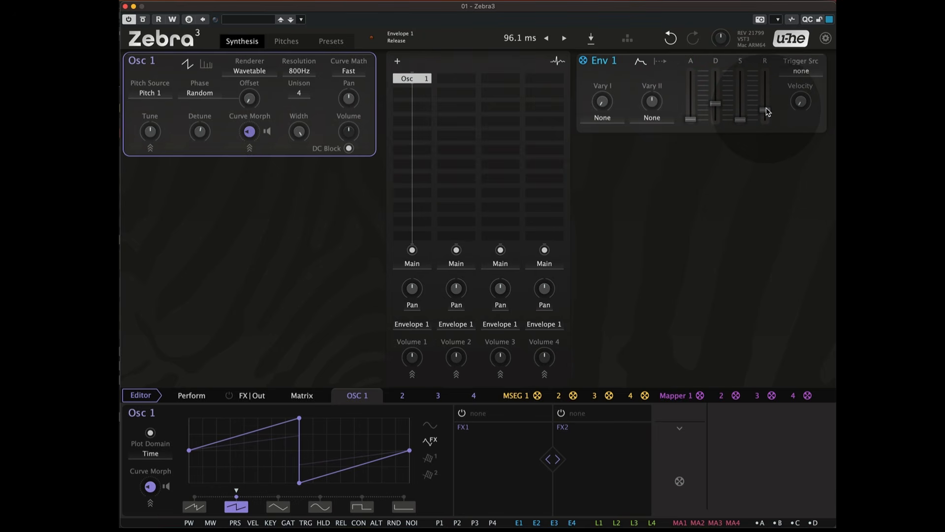
drag(768, 112, 767, 105)
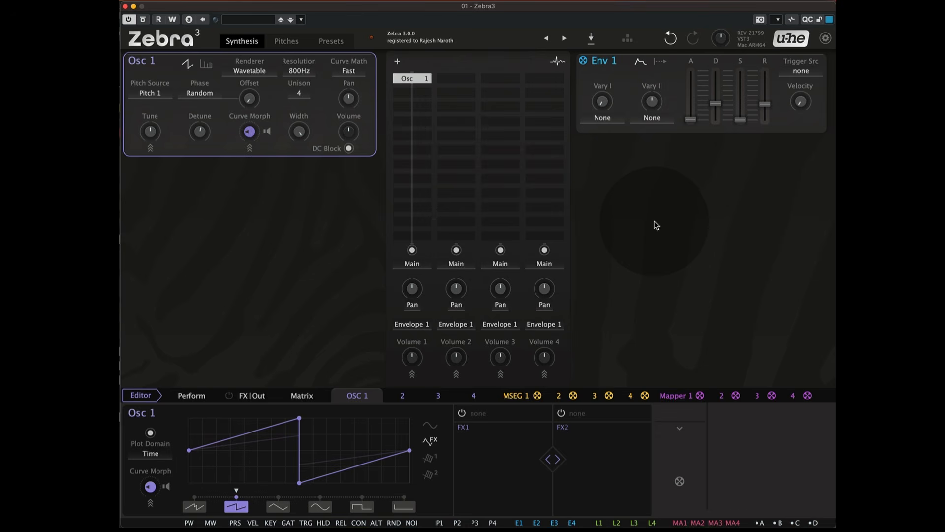
Insert Filter 1 directly below Osc 1 in the grid and set its mode to Ladder LP 12 dB
click(417, 93)
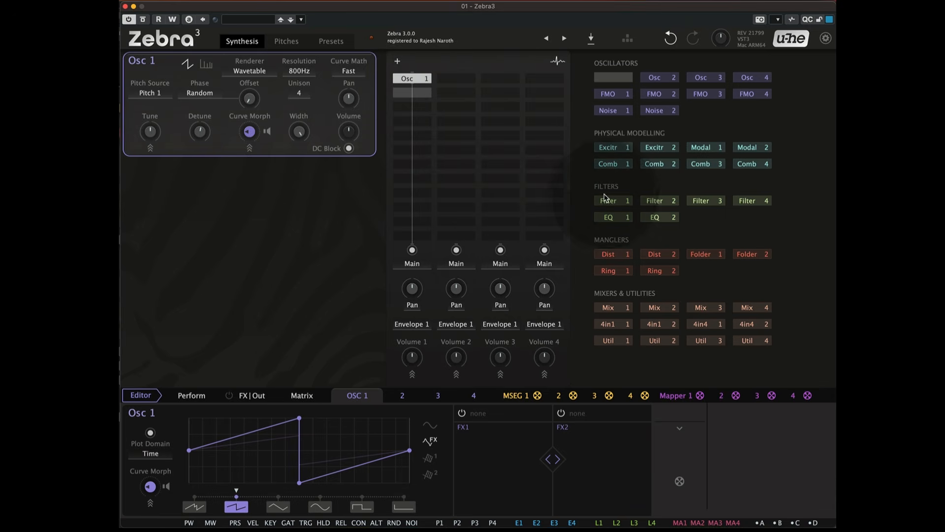
click(608, 204)
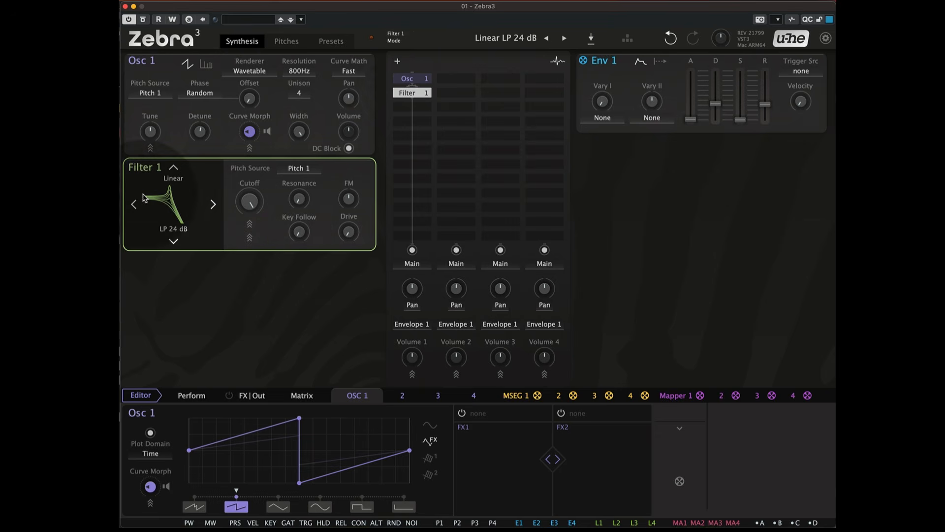
click(172, 208)
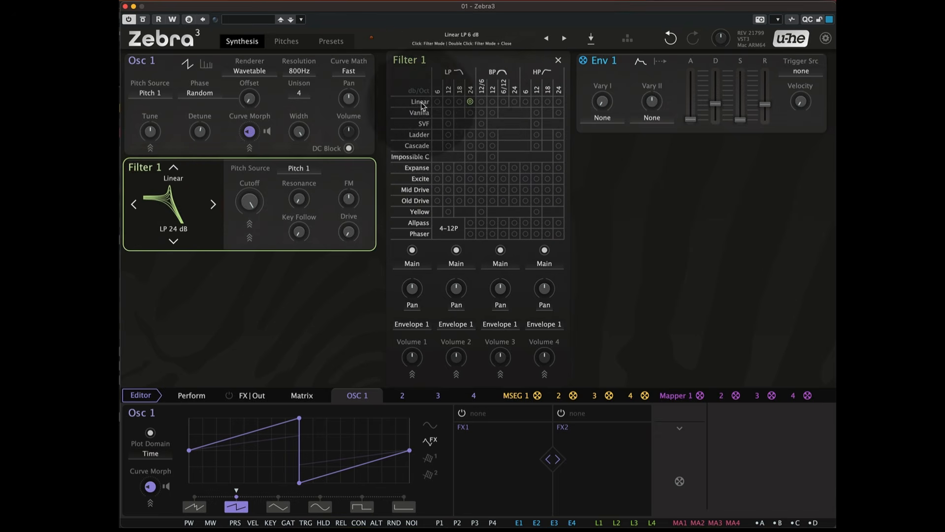
click(448, 136)
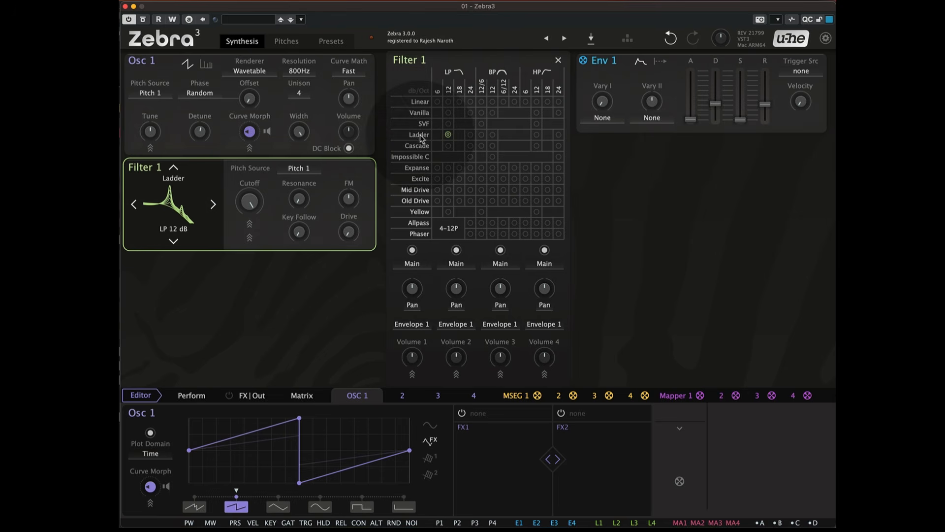
click(557, 60)
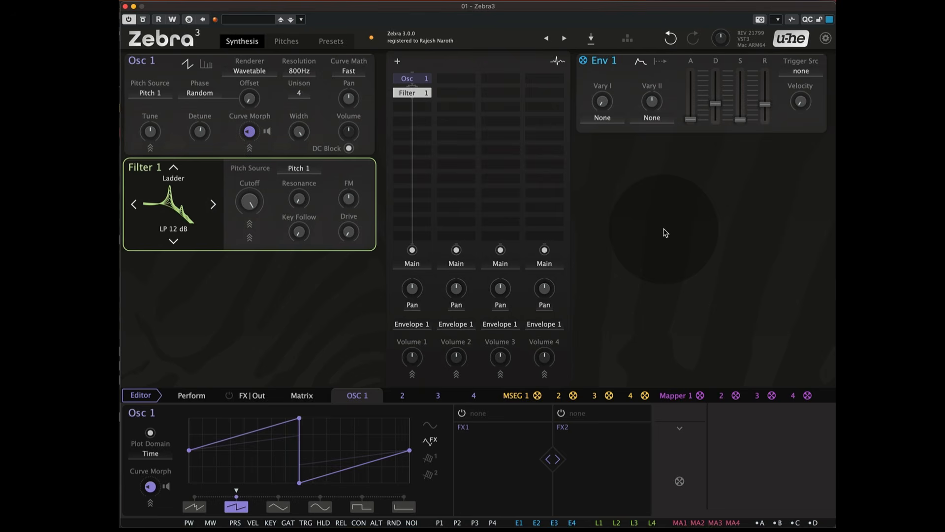
Lower Filter 1's Cutoff to about 740 Hz and raise its Resonance slightly
mouse_move(249, 204)
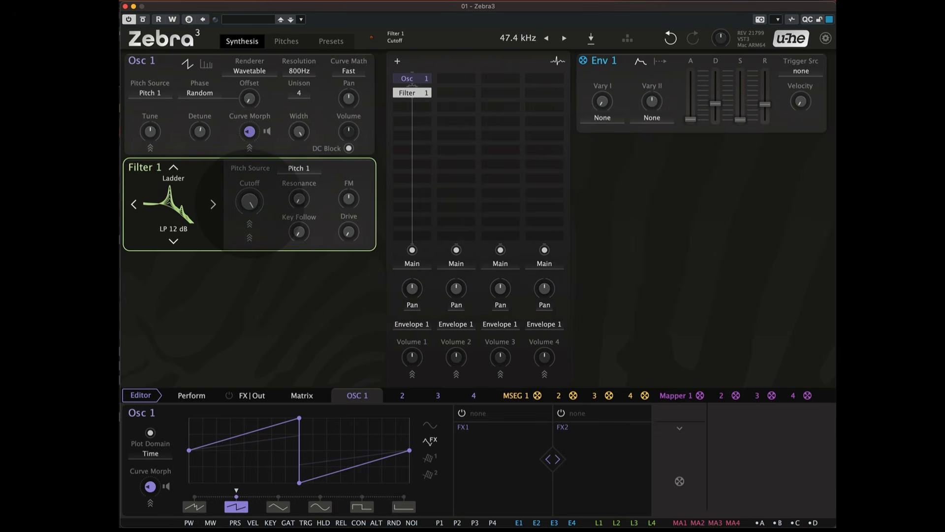
drag(249, 204, 249, 254)
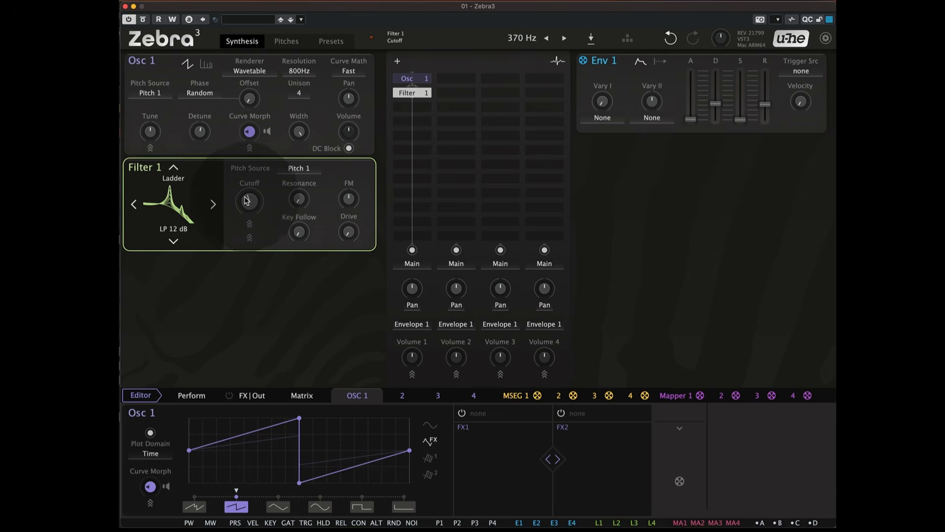
mouse_move(246, 202)
mouse_down()
mouse_move(246, 190)
mouse_move(251, 205)
mouse_up()
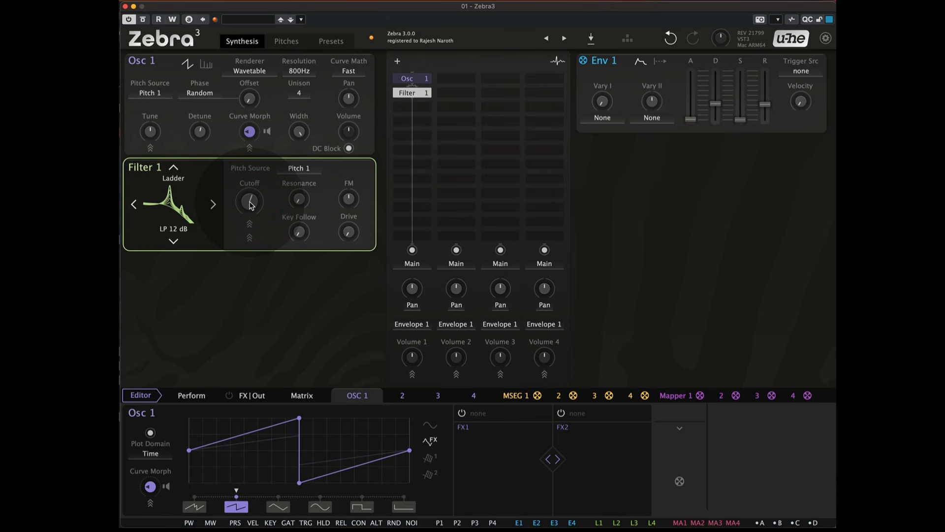
click(299, 203)
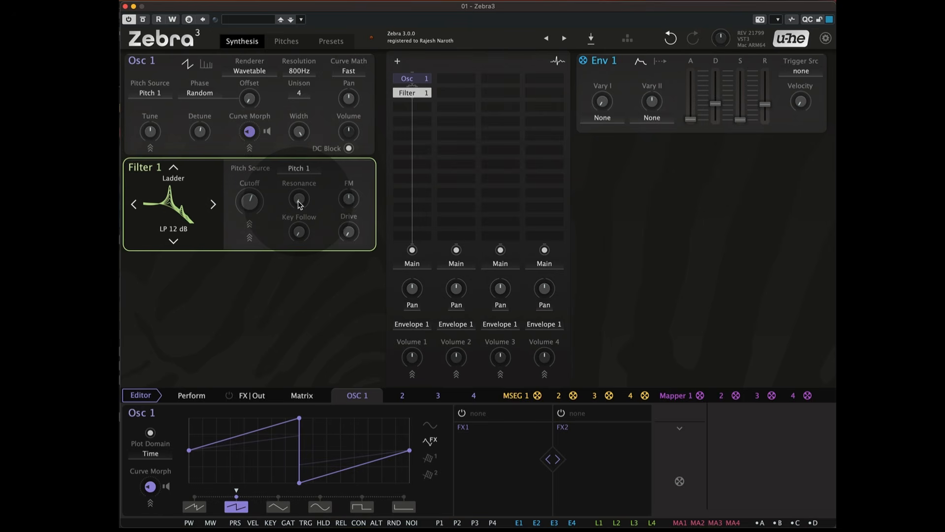
mouse_move(300, 204)
mouse_down()
mouse_move(299, 189)
mouse_move(299, 205)
mouse_up()
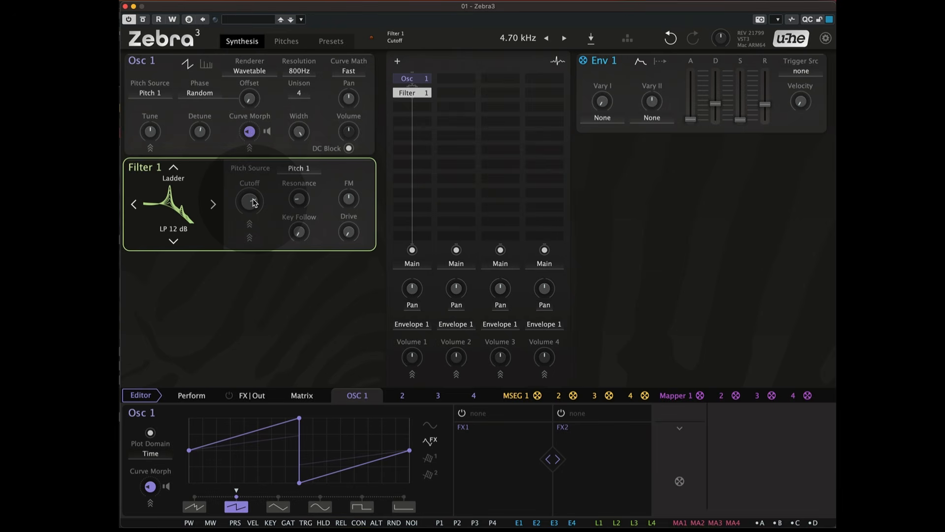
mouse_move(255, 202)
mouse_down()
mouse_move(255, 236)
mouse_move(254, 217)
mouse_move(255, 227)
mouse_up()
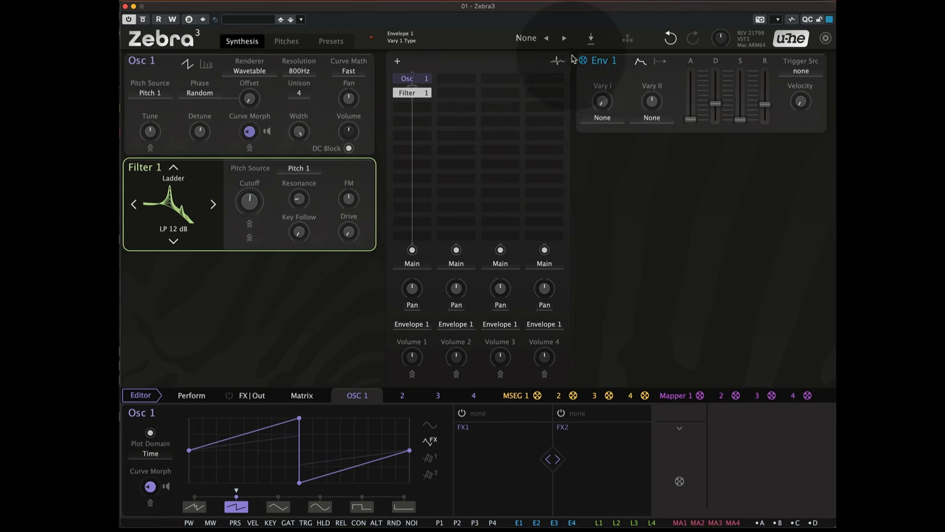
Assign Env 1 as a modulator of Filter 1's Cutoff and adjust the positive modulation depth
drag(583, 60, 254, 204)
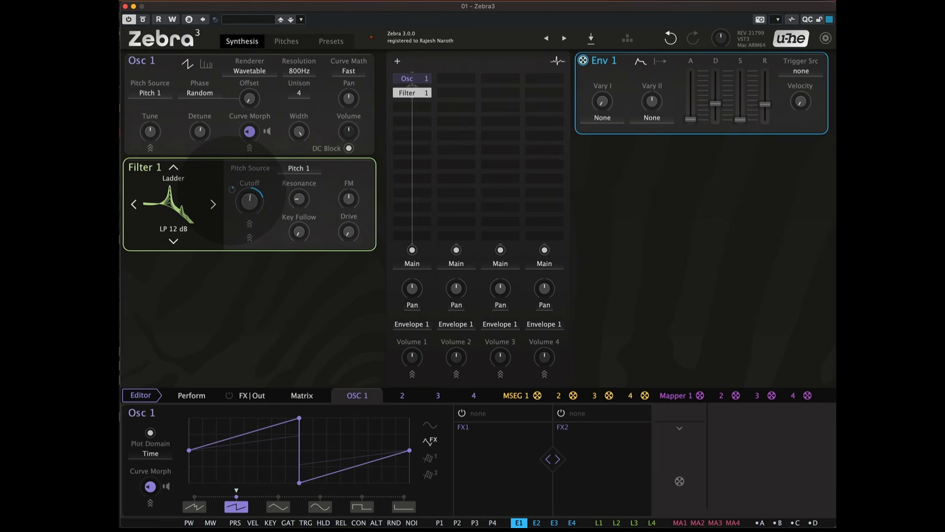
click(232, 190)
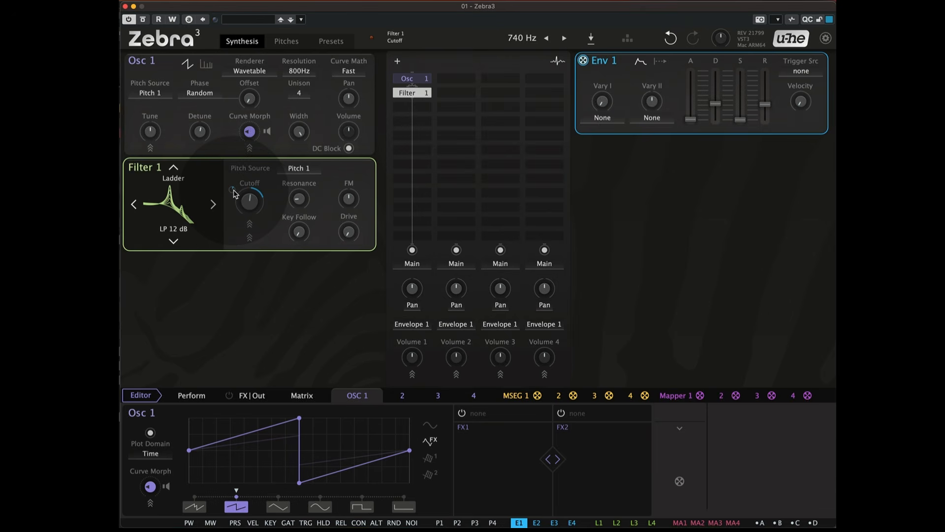
mouse_move(234, 192)
mouse_down()
mouse_move(234, 163)
mouse_move(234, 192)
mouse_up()
drag(298, 198, 234, 189)
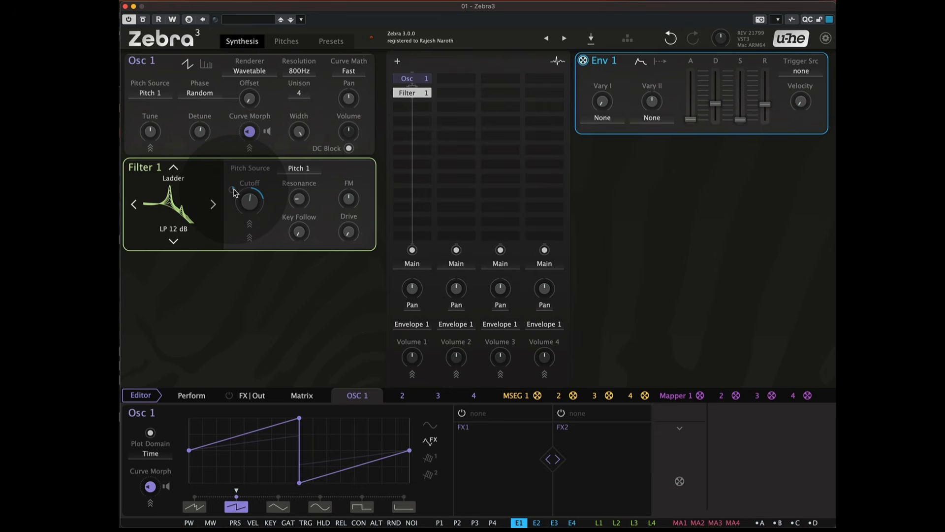
Insert Dist 1 below Filter 1 in the grid and set its Amount to about 9 dB
click(422, 109)
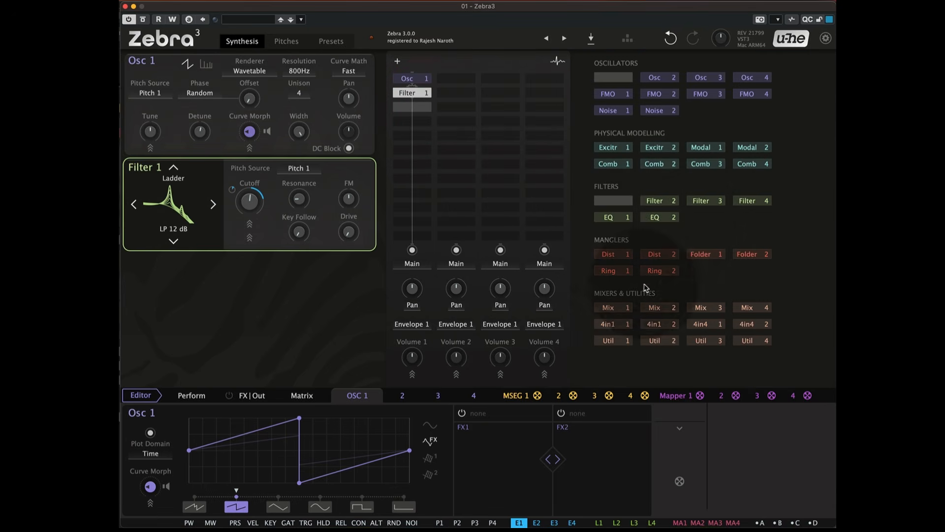
click(612, 256)
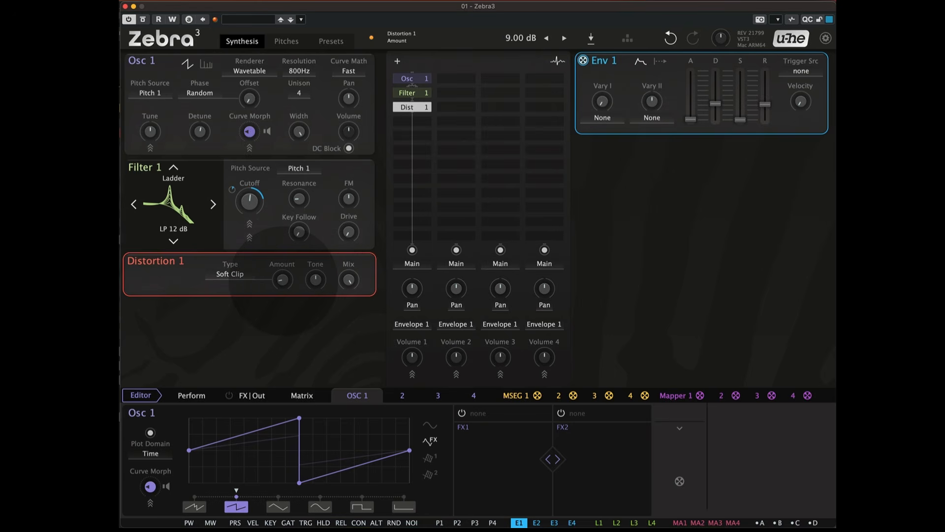
drag(284, 281, 284, 284)
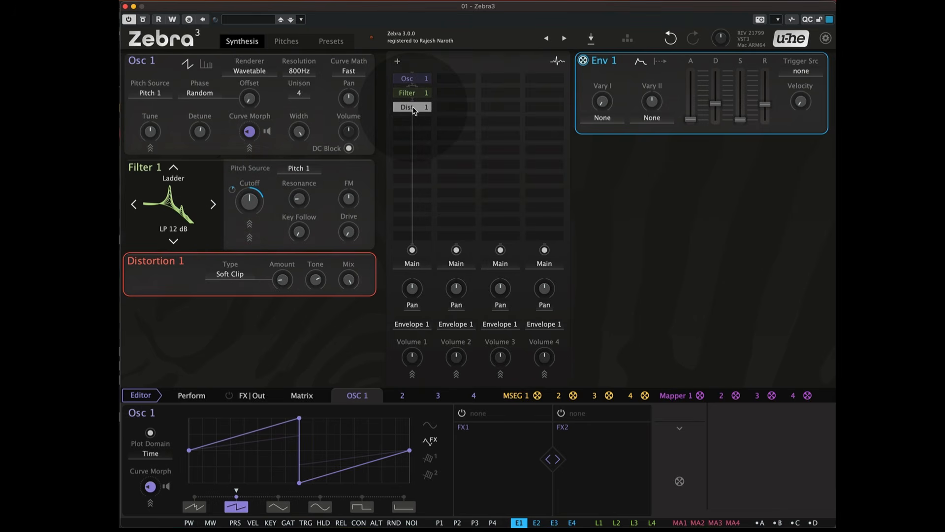
Shift the modules in the first lane down one slot and insert Osc 2 above Osc 1
mouse_move(413, 109)
mouse_down()
mouse_move(415, 121)
mouse_move(415, 92)
mouse_up()
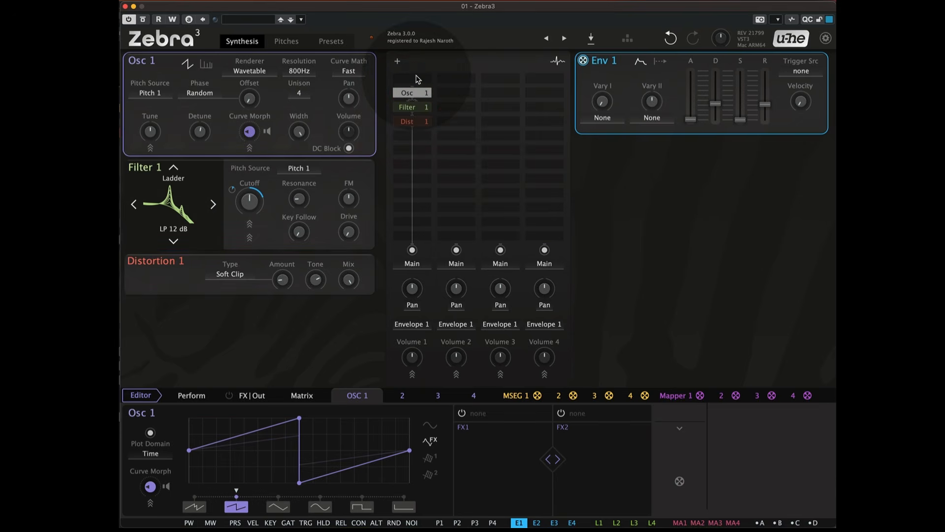
click(417, 79)
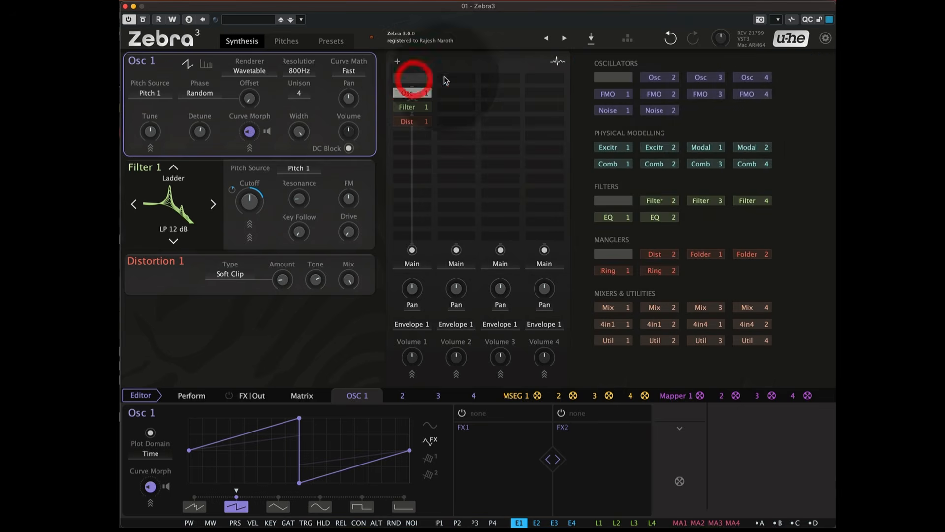
click(655, 79)
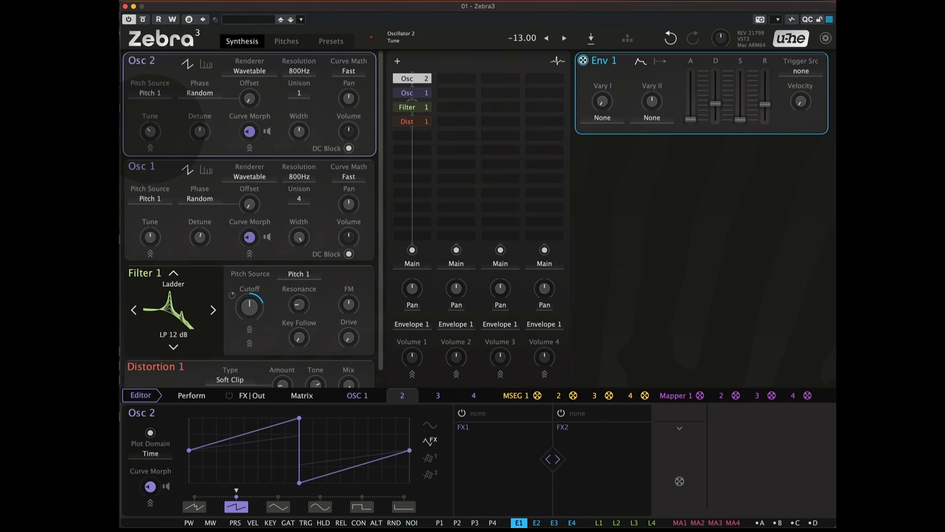
Lower Osc 2's Tune to about -13 and reduce its Volume, and bring Osc 1 into the waveform editor
click(150, 132)
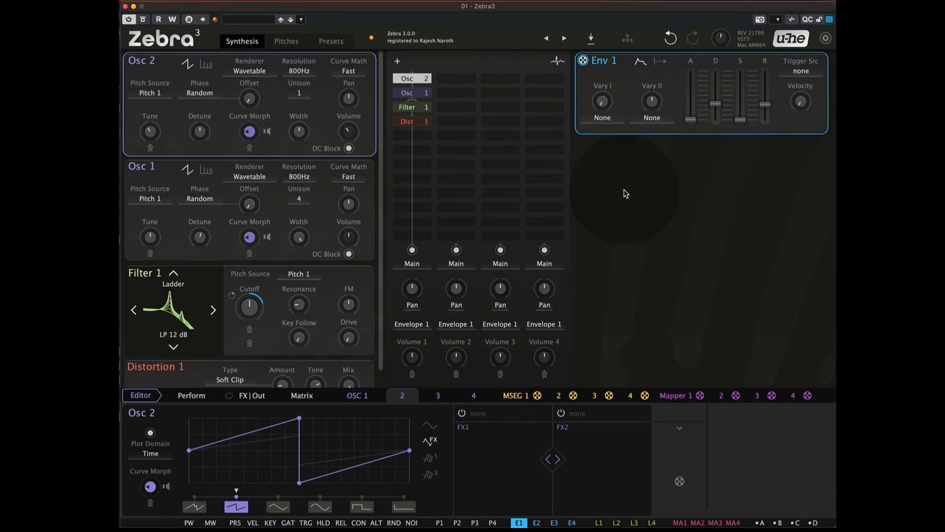
click(261, 229)
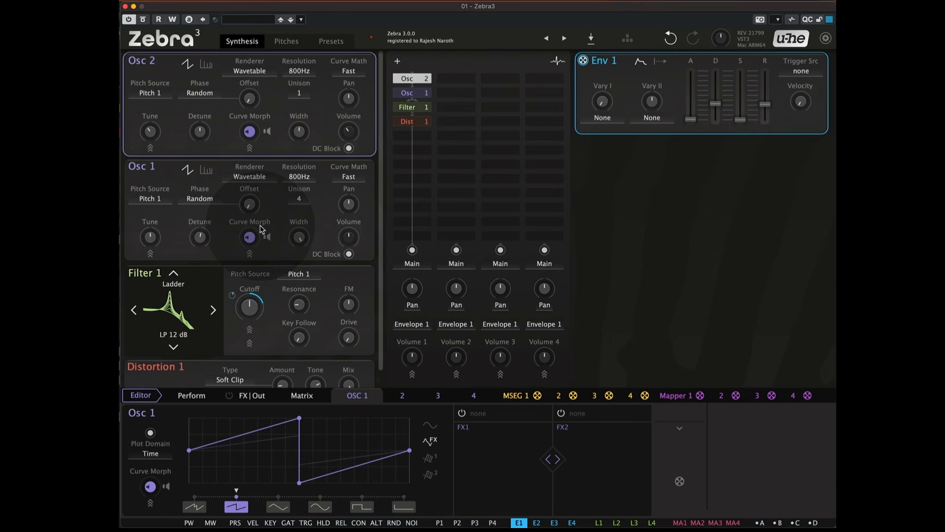
Add Reverb 1 to the first slot of the Main lane in the effects grid
click(243, 396)
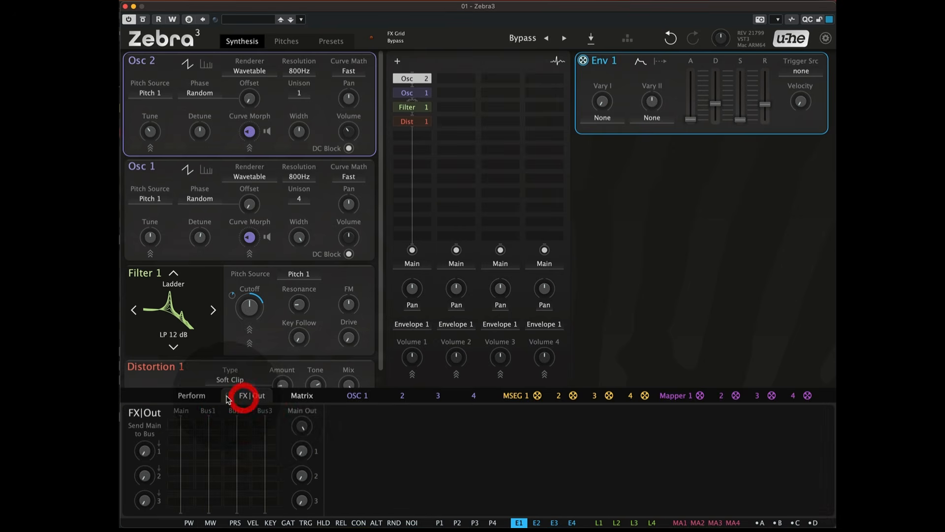
click(186, 426)
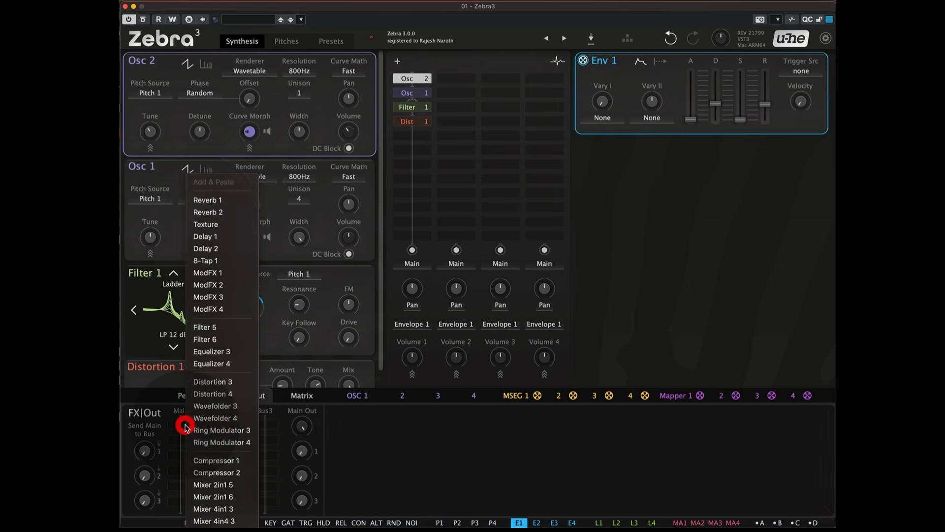
click(205, 202)
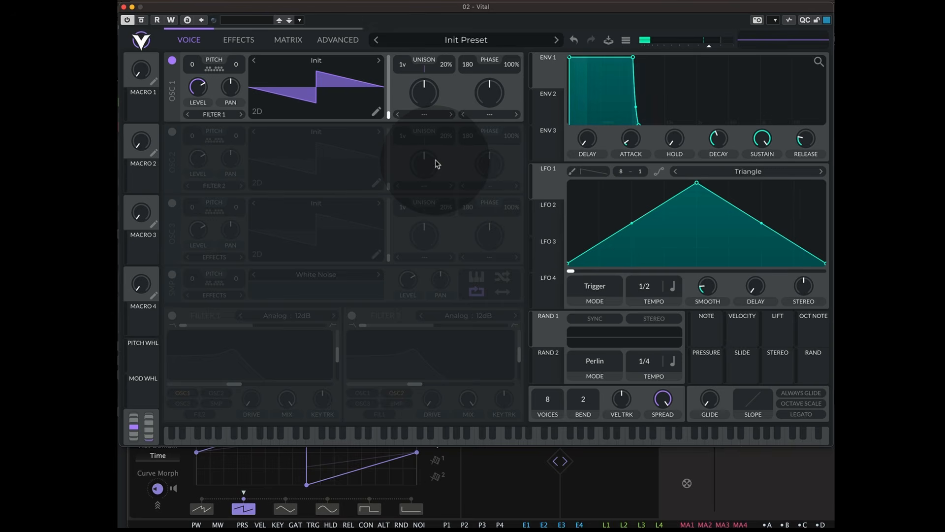
Switch to Vital and set Osc 1's unison to 4 voices with 17% detune
drag(403, 63, 402, 69)
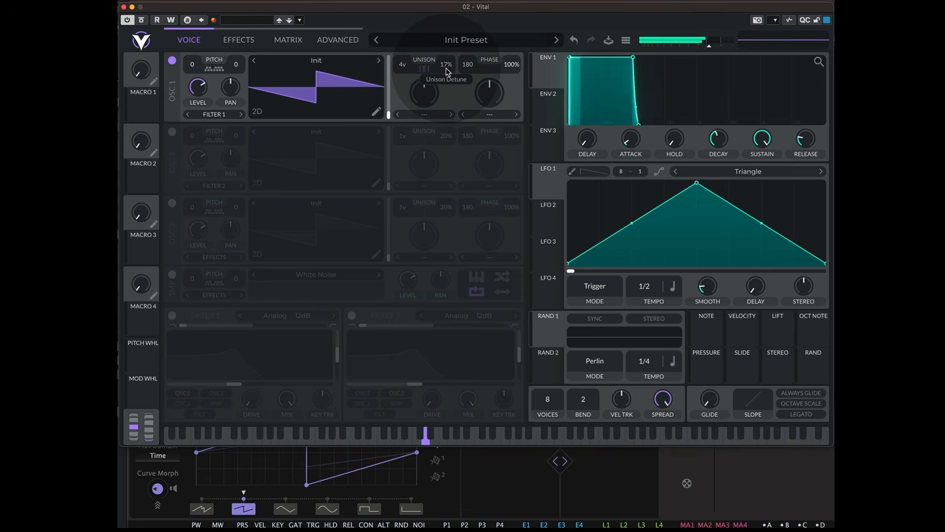
click(686, 65)
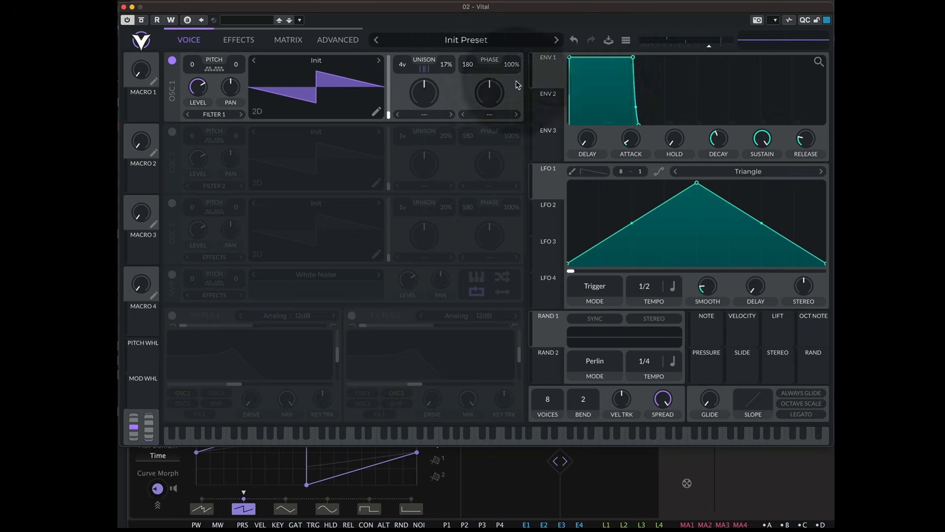
Lower Env 1's Sustain to minimum and shorten its Decay to about 0.533 seconds
drag(760, 147, 761, 281)
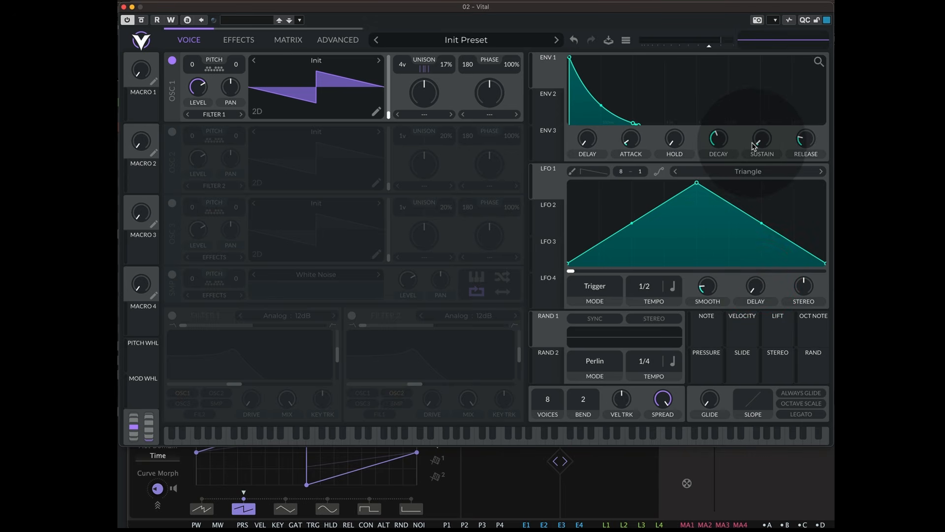
drag(719, 140, 764, 172)
drag(719, 140, 718, 145)
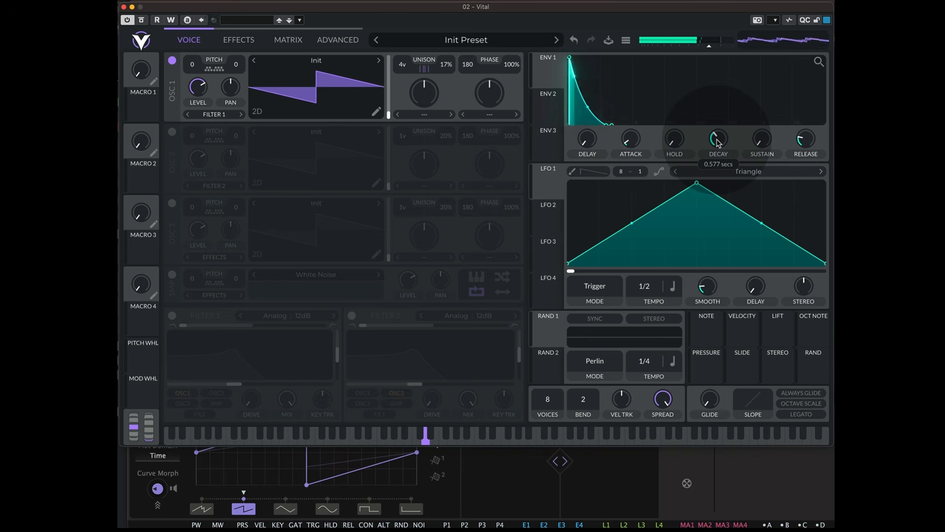
drag(718, 145, 502, 144)
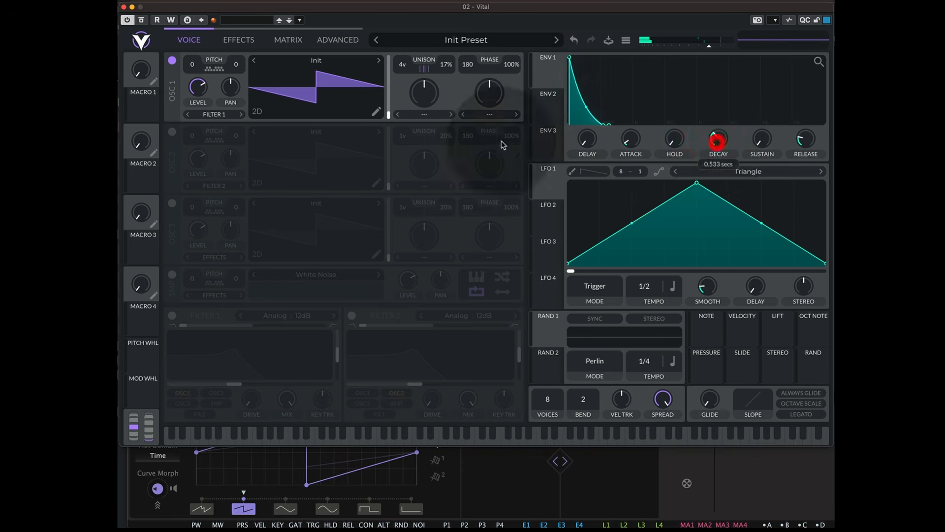
Enable Osc 2 and transpose its pitch down to -12 semitones
click(173, 133)
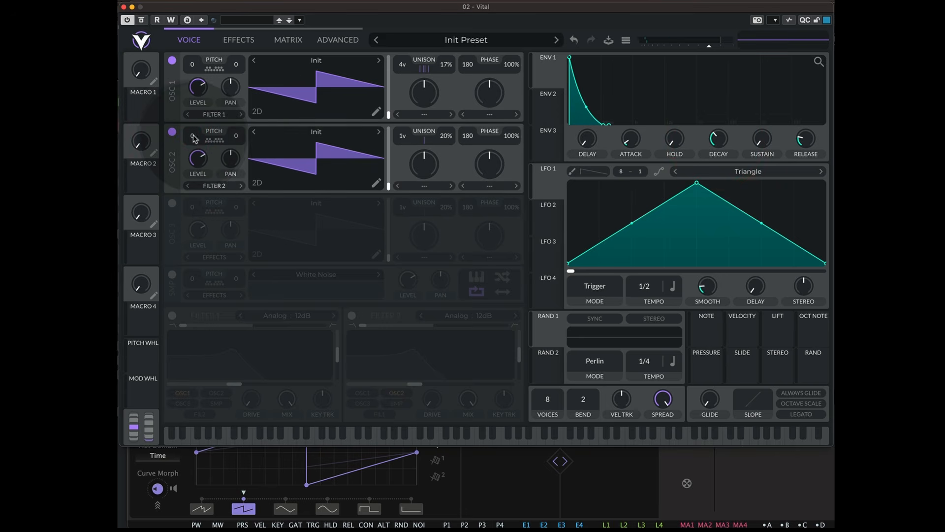
drag(197, 141, 197, 178)
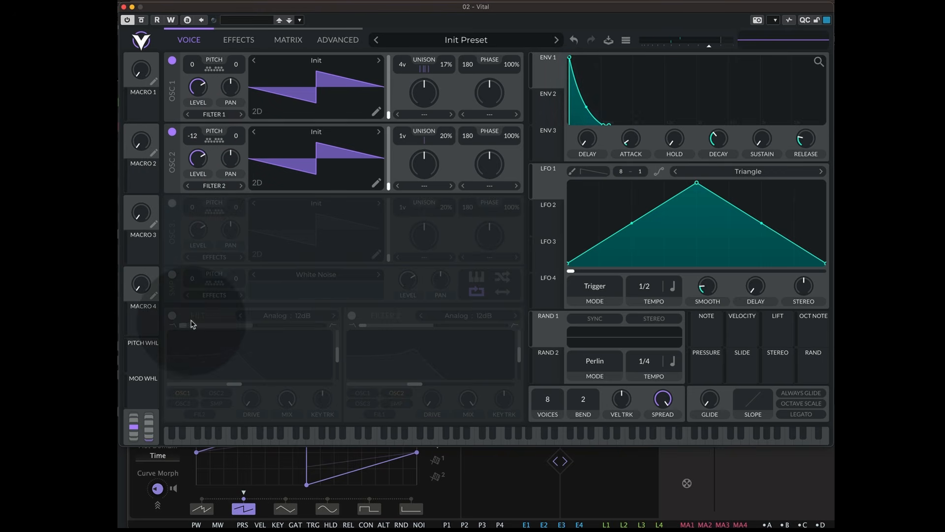
Enable Filter 1 and change its model to Ladder 12dB
click(172, 315)
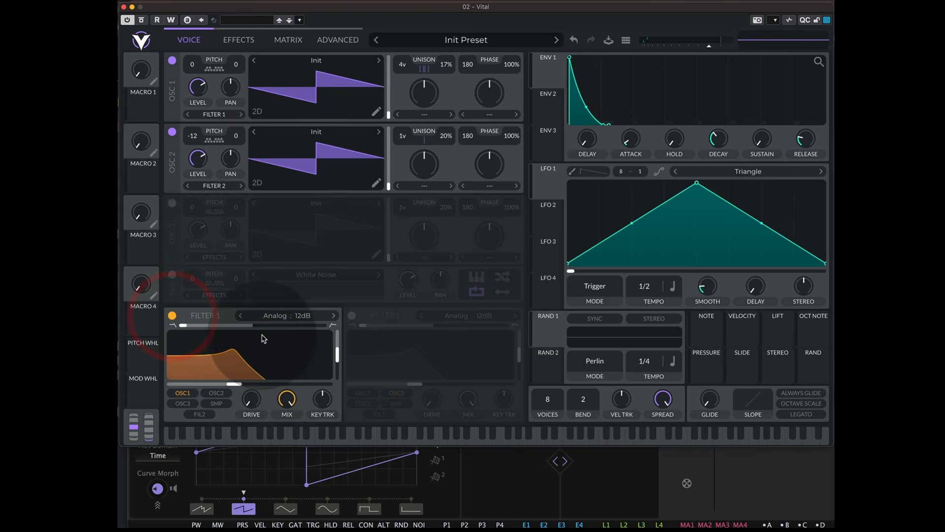
click(283, 316)
click(361, 350)
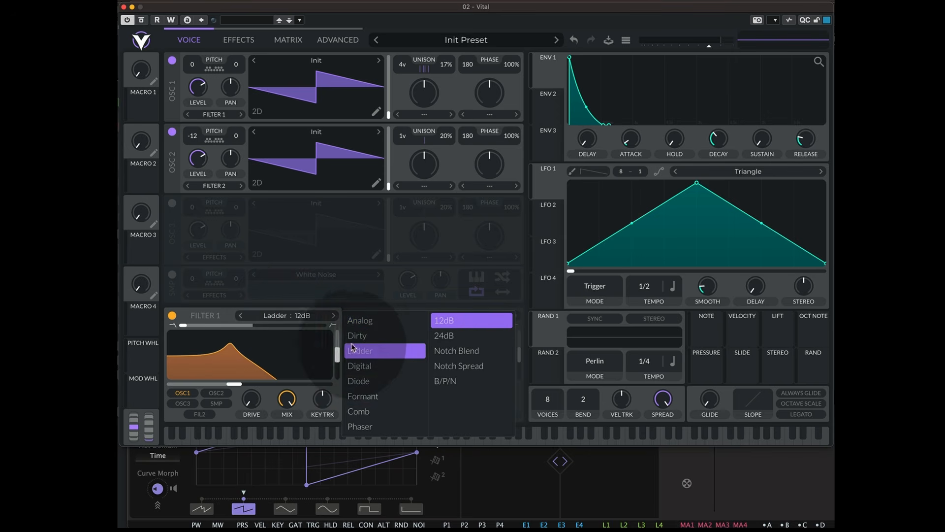
click(228, 326)
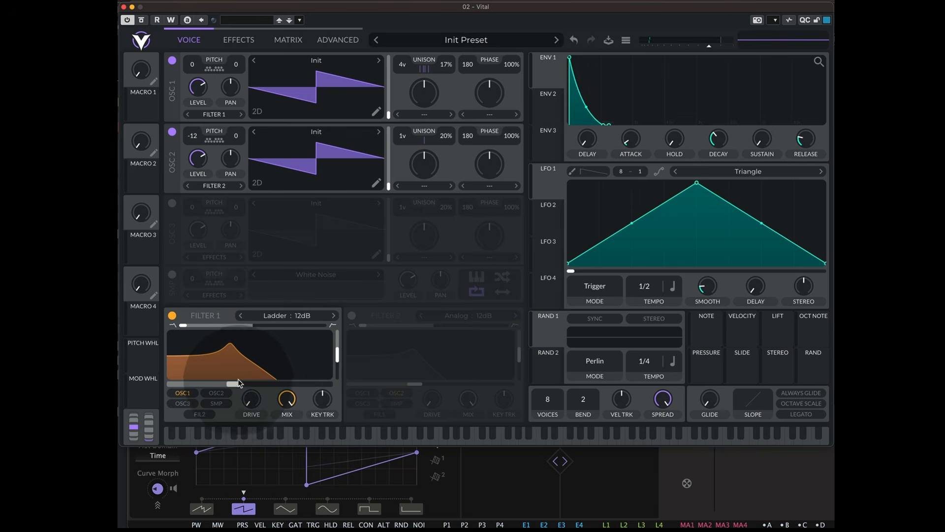
Raise Filter 1's cutoff with slightly less resonance, and assign Env 1 to modulate the cutoff
drag(234, 383, 277, 387)
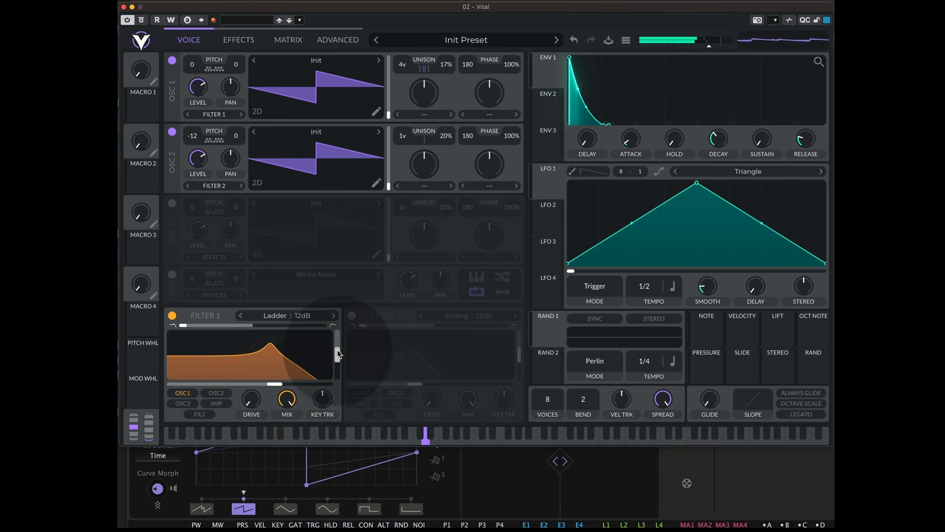
drag(337, 353, 338, 363)
drag(275, 386, 272, 385)
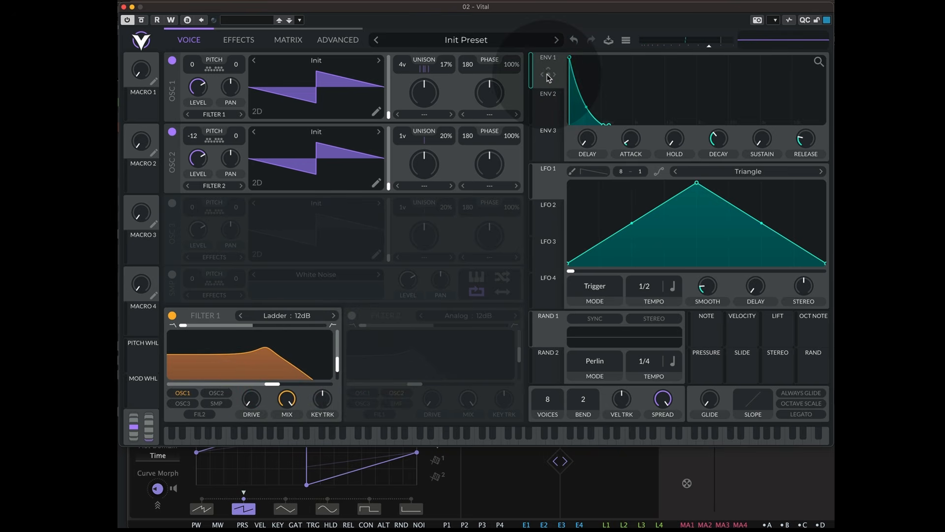
drag(548, 77, 255, 386)
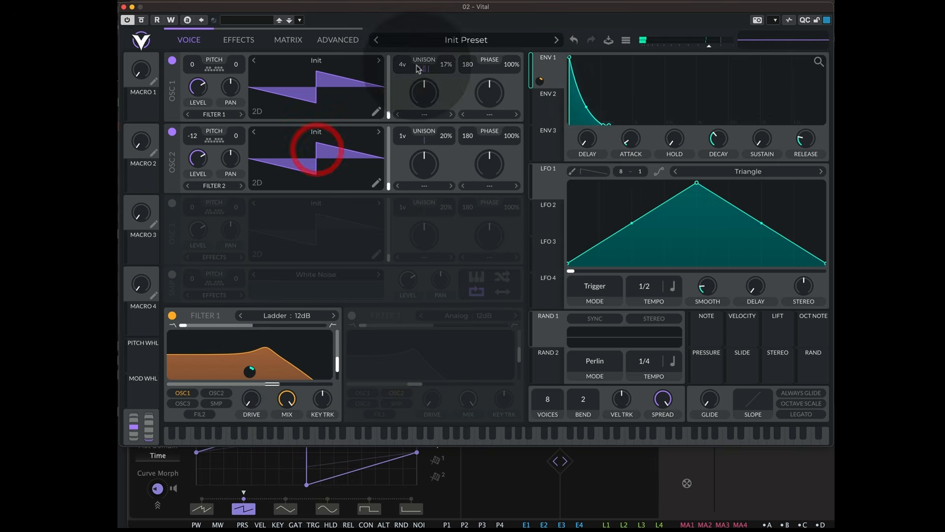
Enable the Reverb in the effects section
click(238, 40)
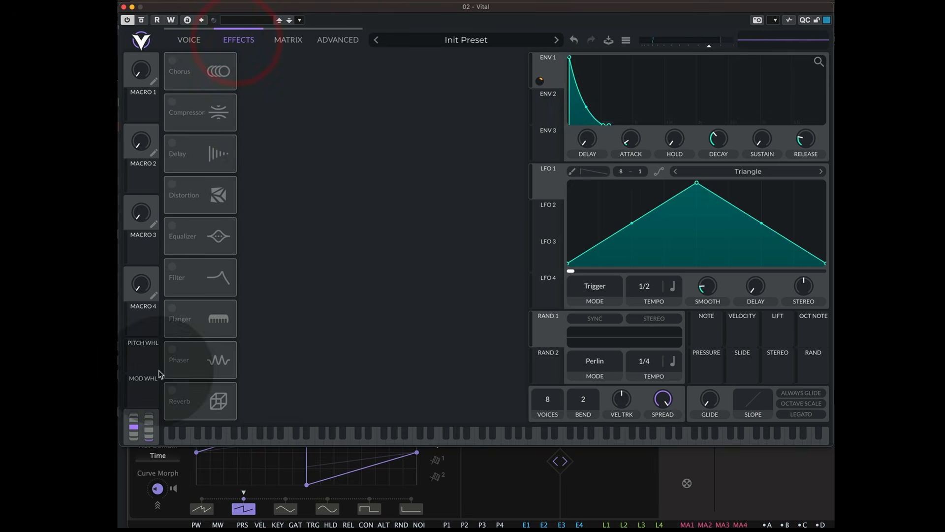
click(176, 393)
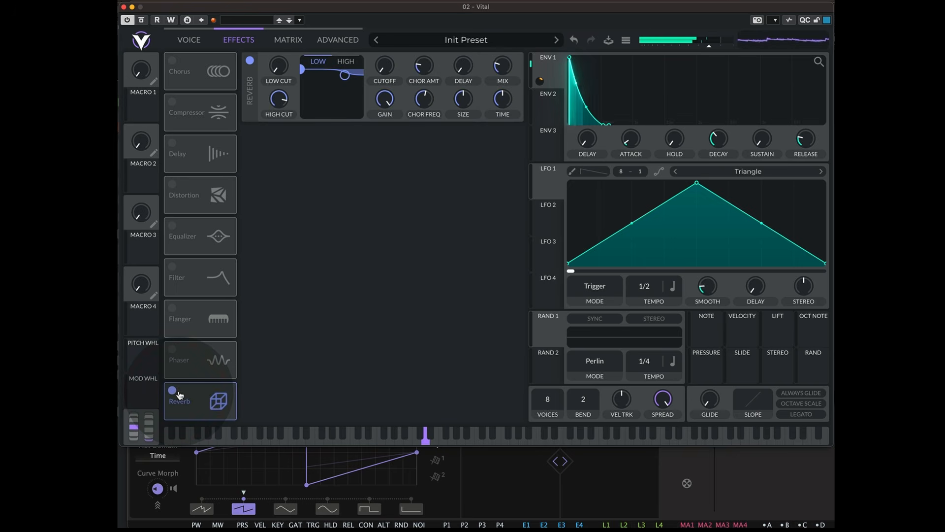